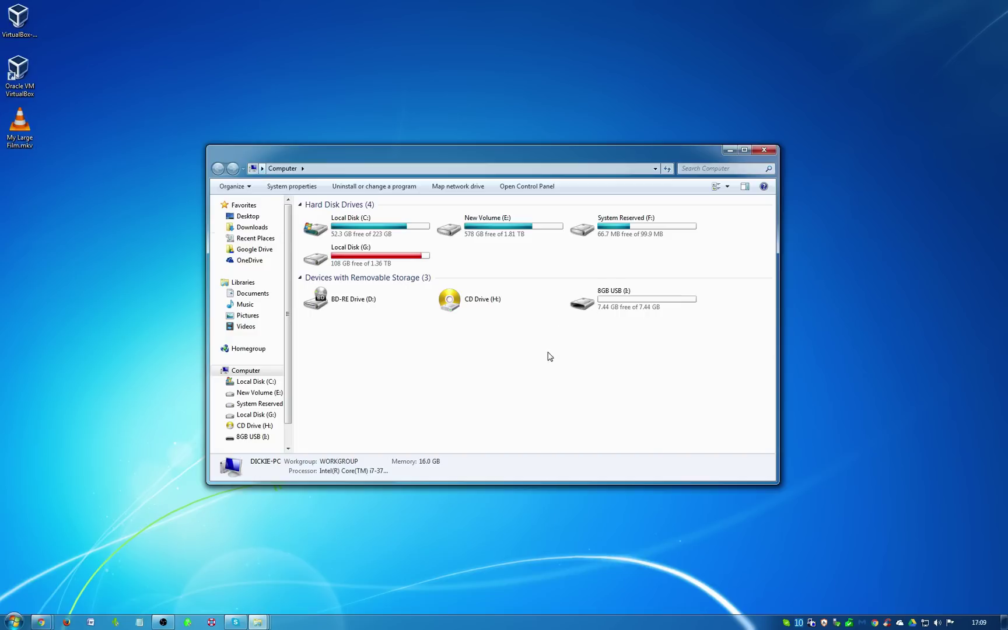
- Check the size of My Large Film.mkv on the desktop
left_click(95, 158)
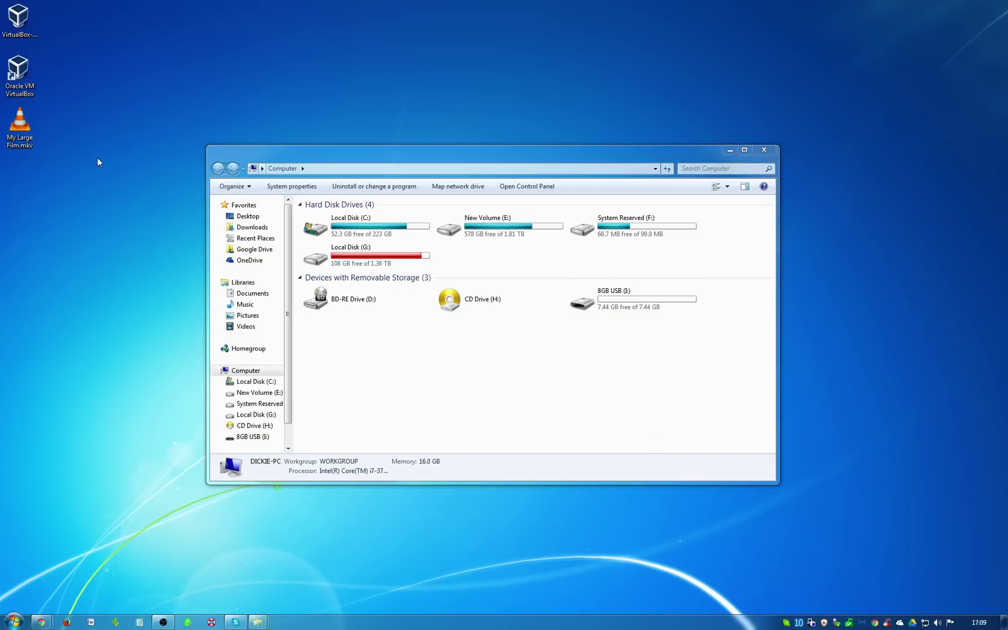
mouse_move(20, 131)
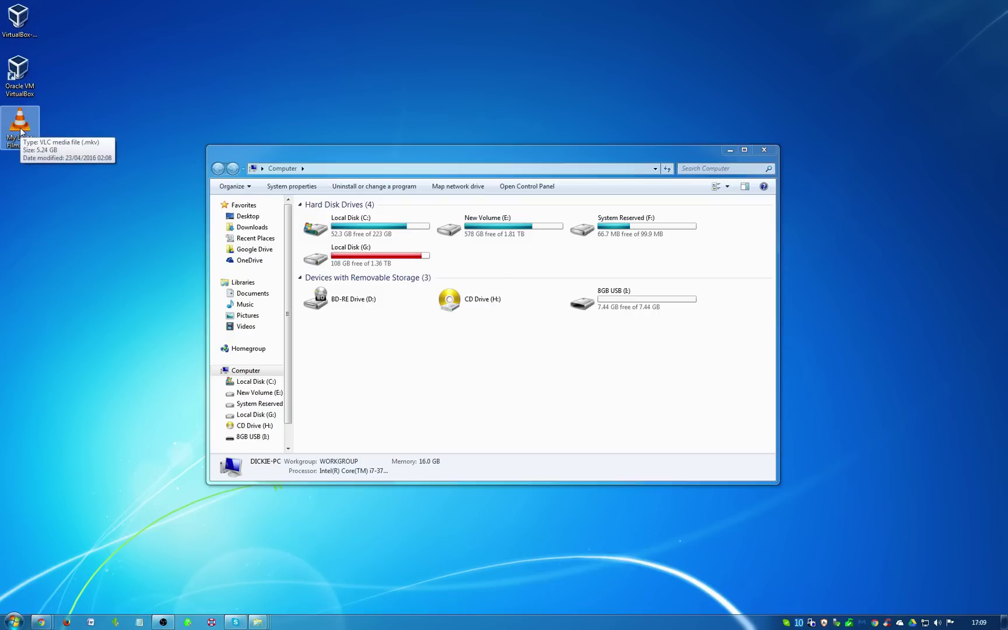
left_click(637, 299)
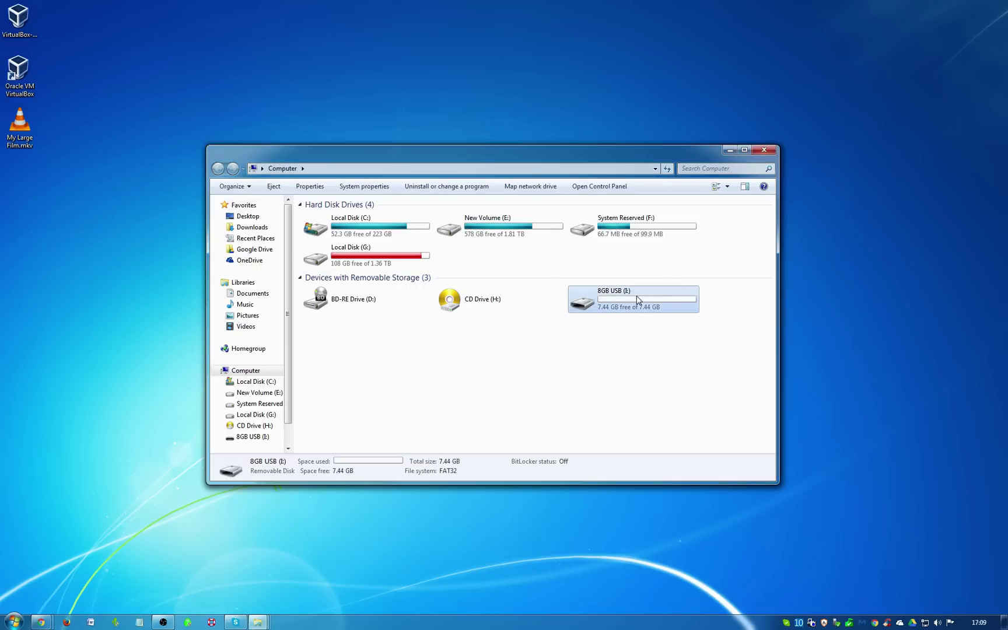
right_click(636, 296)
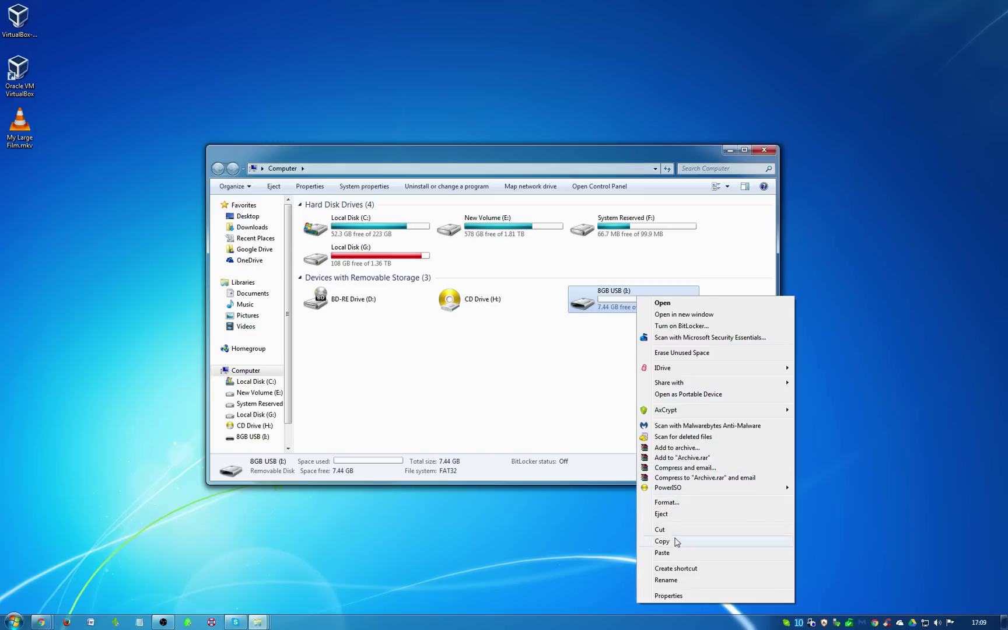
left_click(681, 596)
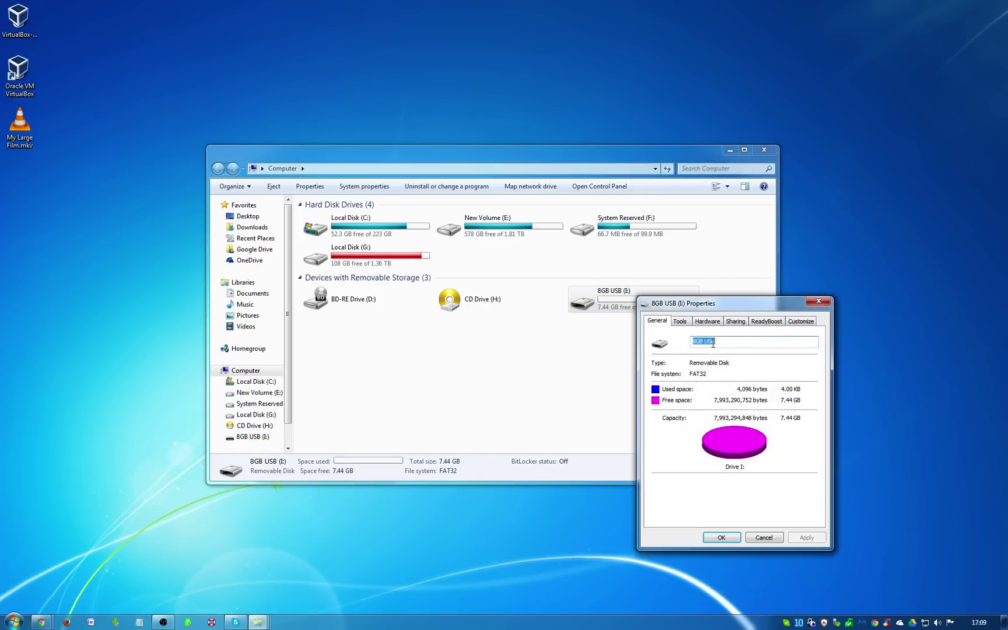
left_click(819, 300)
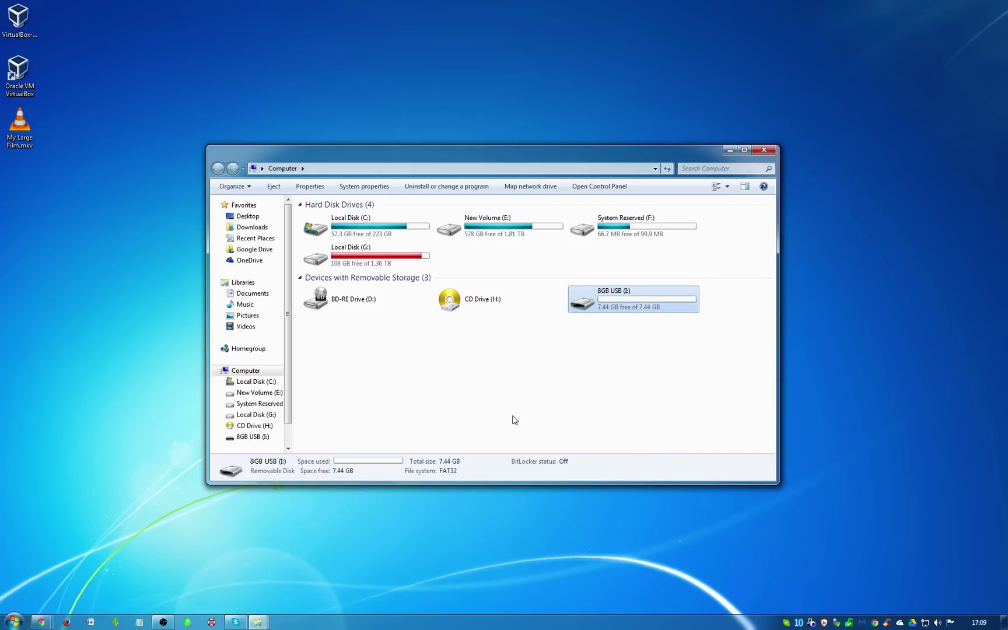
left_click(30, 125)
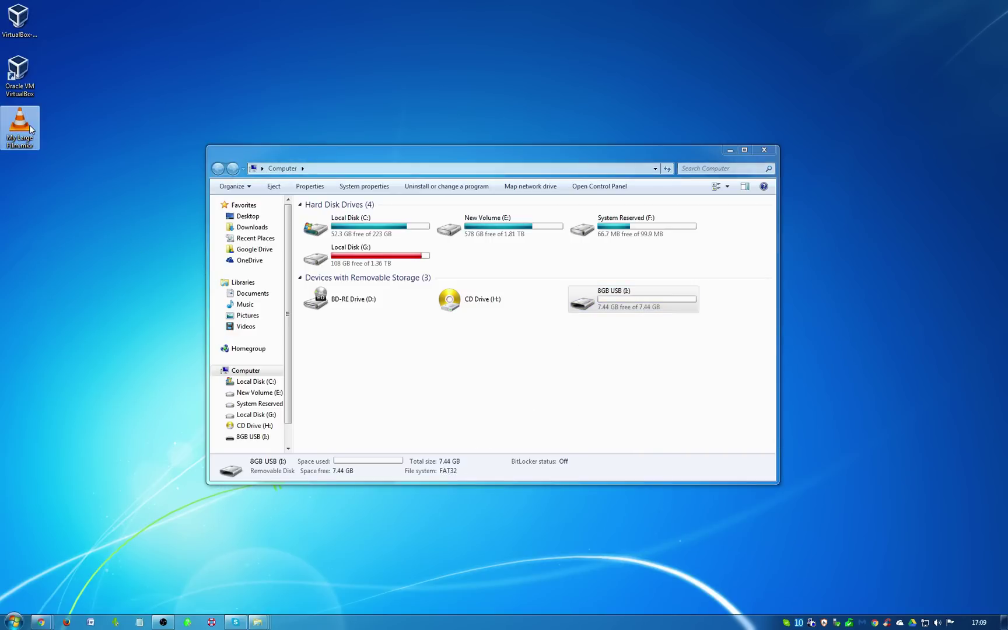
right_click(30, 127)
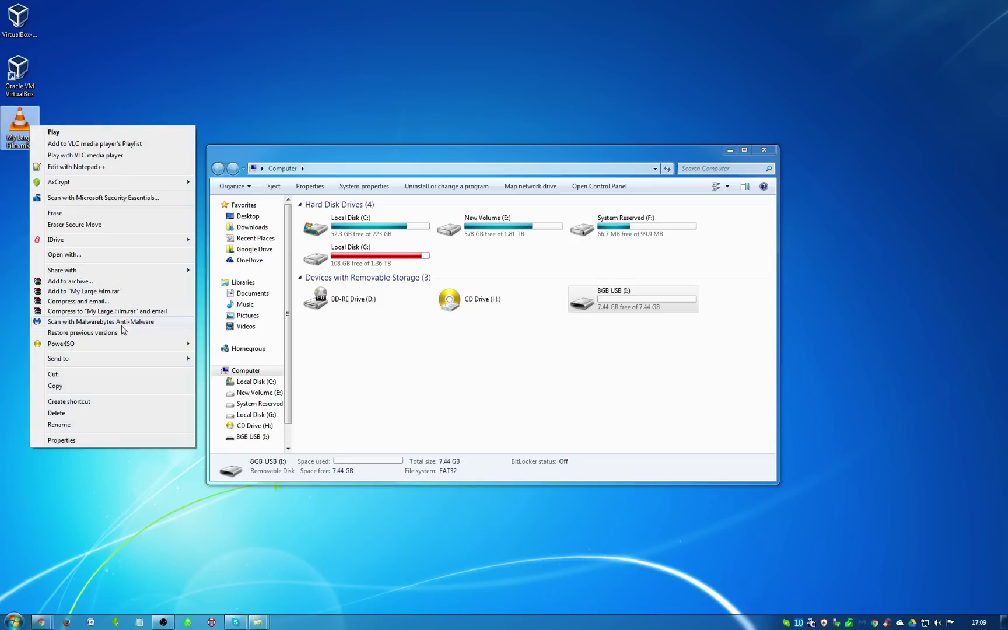
mouse_move(150, 358)
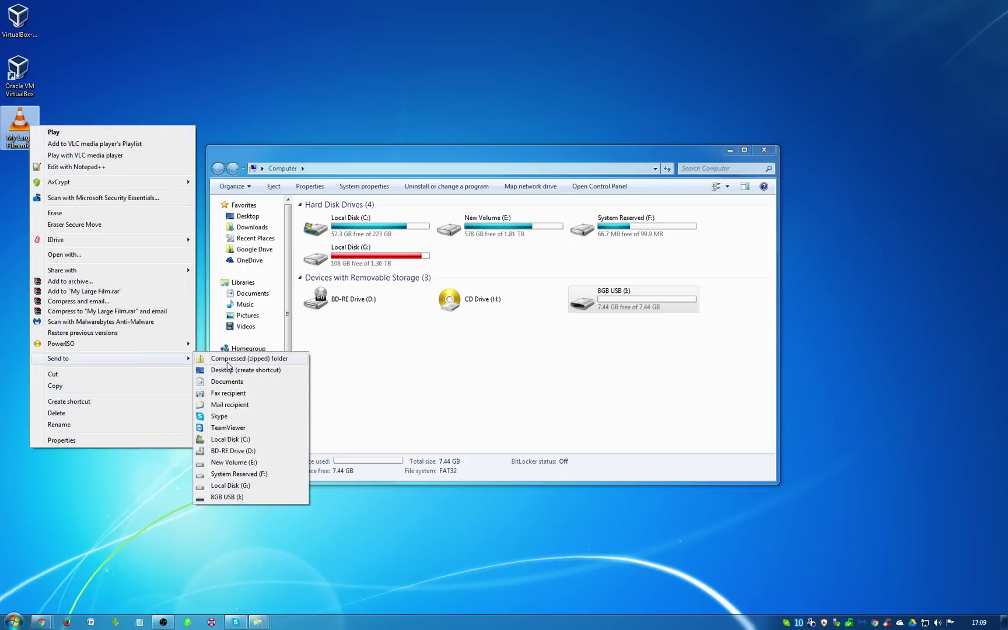
left_click(244, 497)
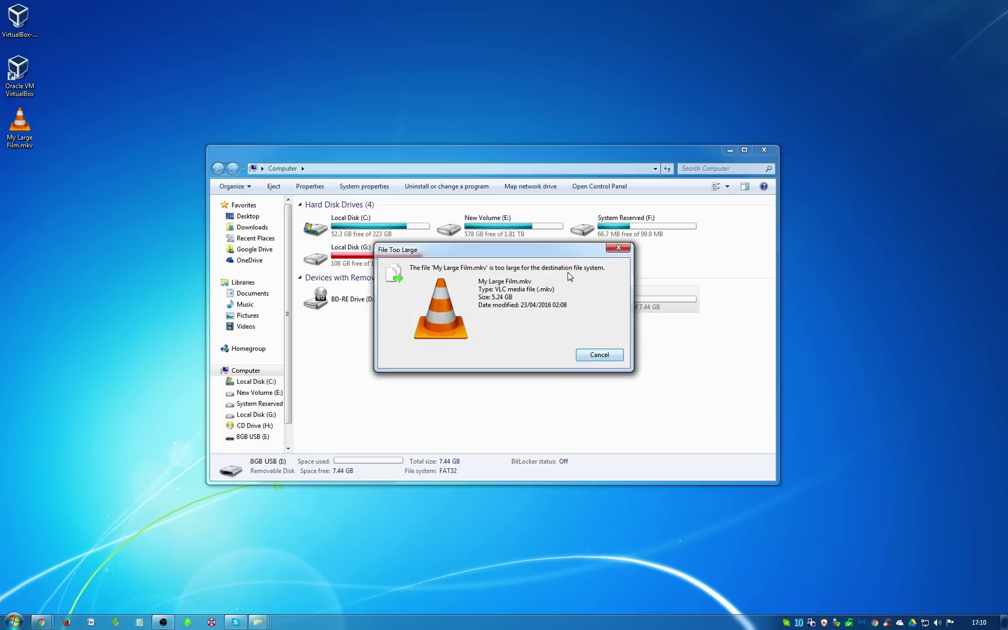
left_click_drag(571, 255, 476, 362)
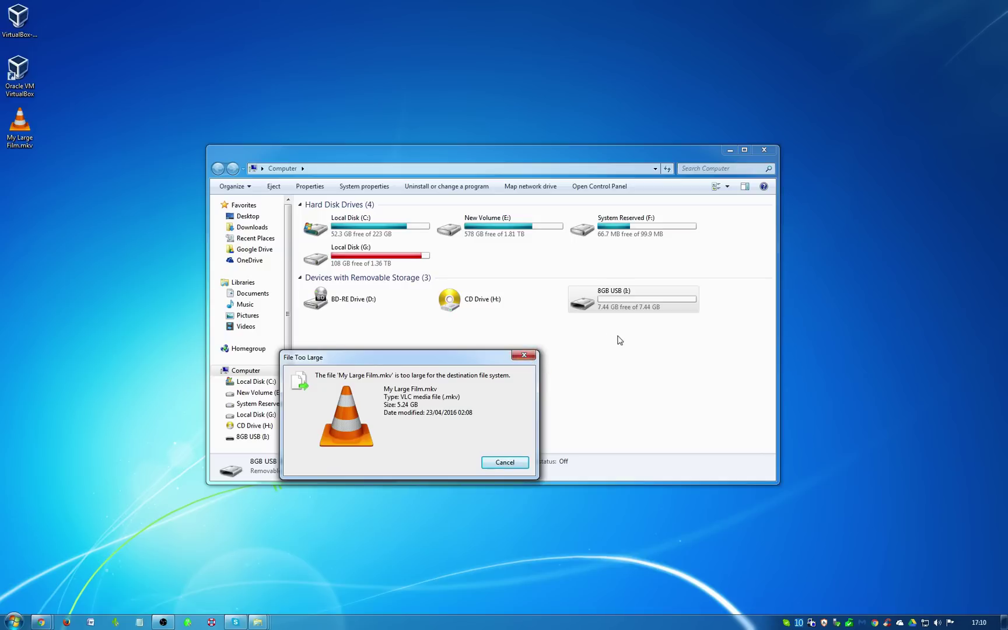
left_click(524, 356)
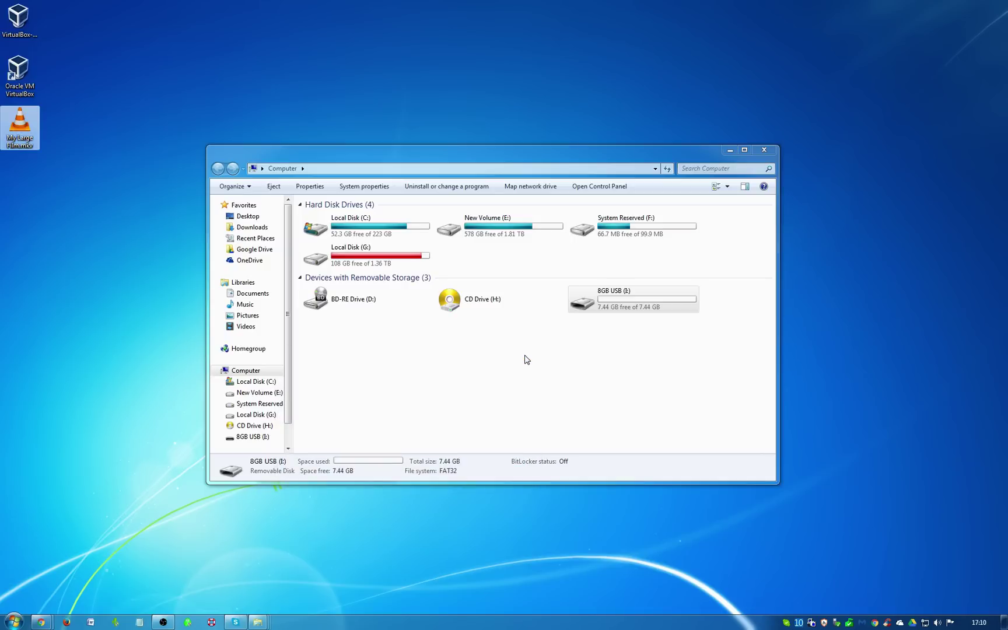
- Open the Format dialog for 8GB USB (I:) and list its file system options
left_click(650, 308)
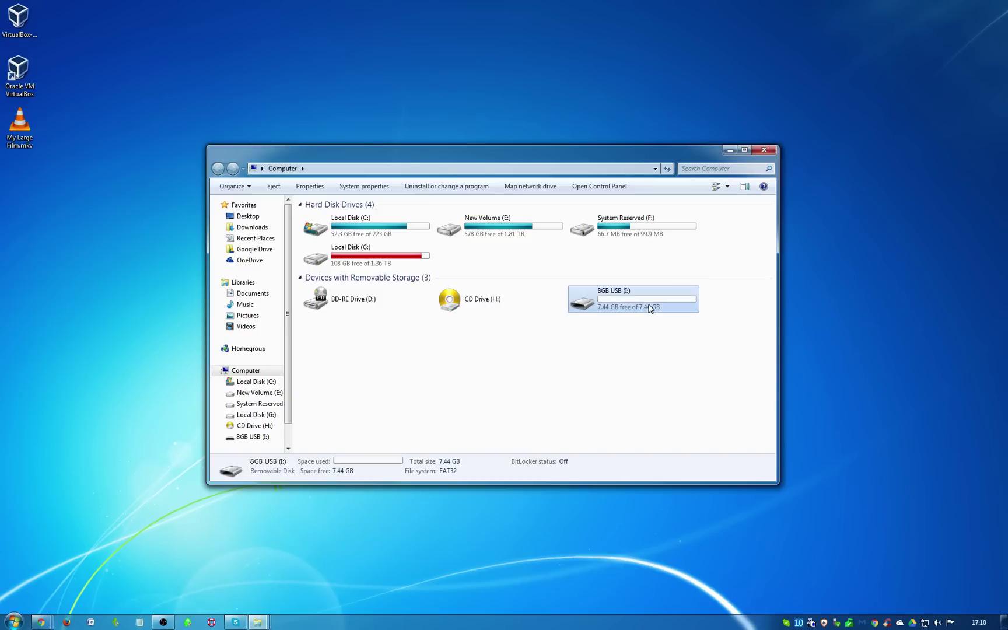
right_click(650, 308)
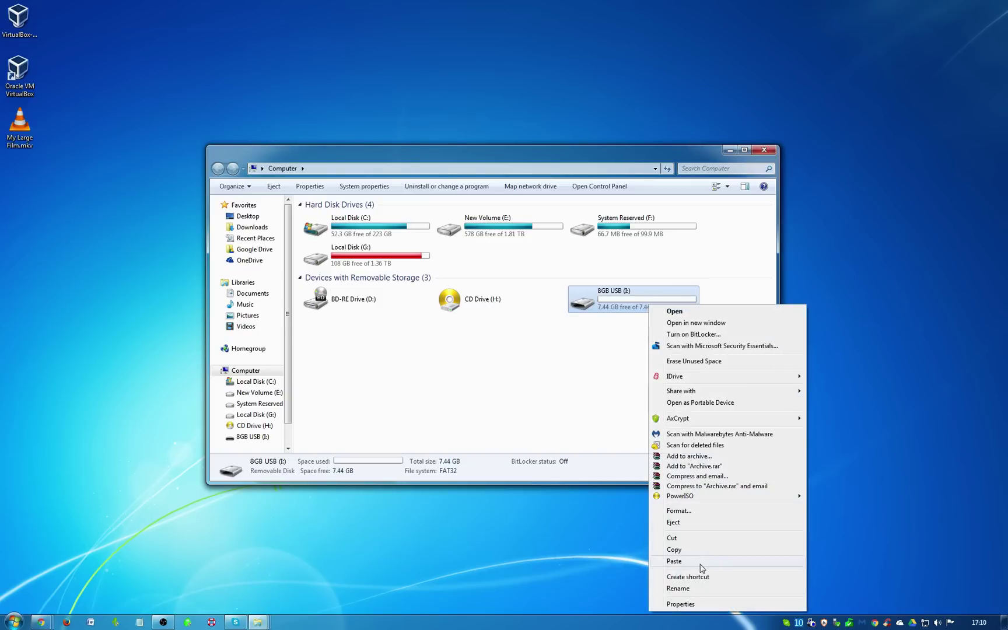
left_click(697, 509)
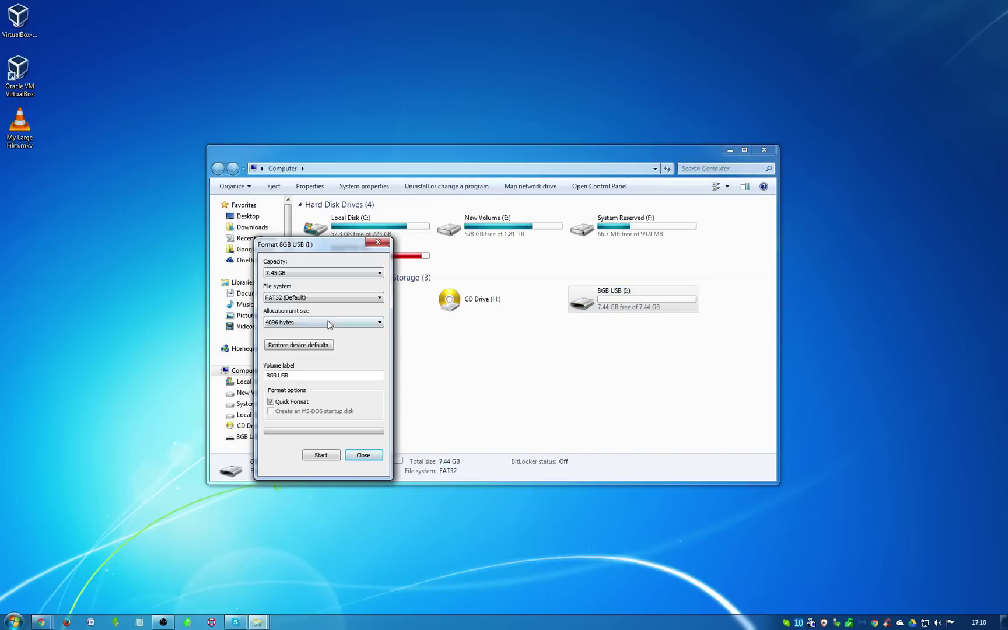
left_click(332, 299)
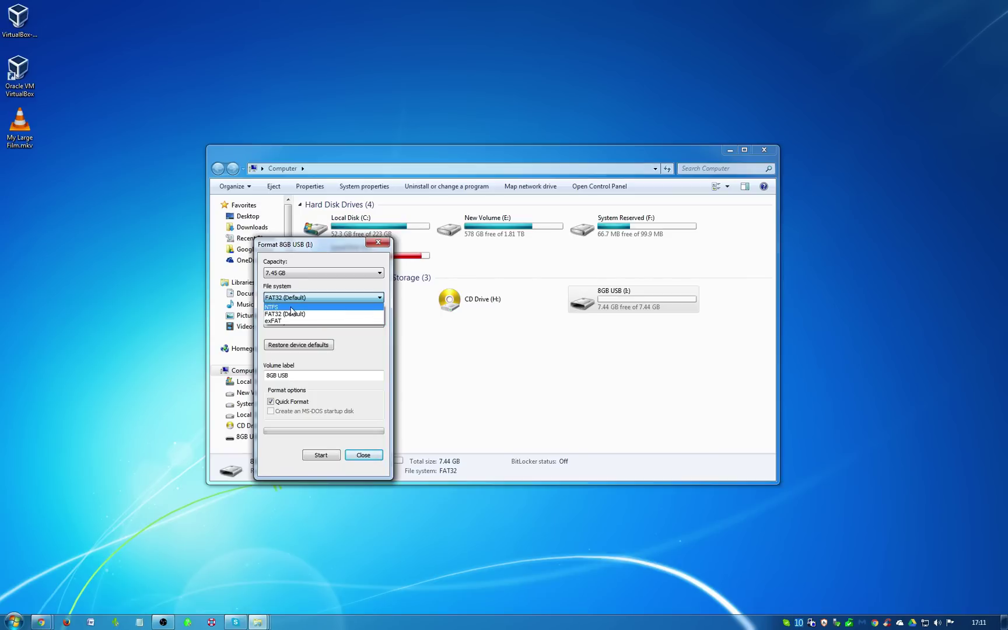
- Format the 8GB USB (I:) drive as NTFS, accepting the data-erase warning
left_click(291, 309)
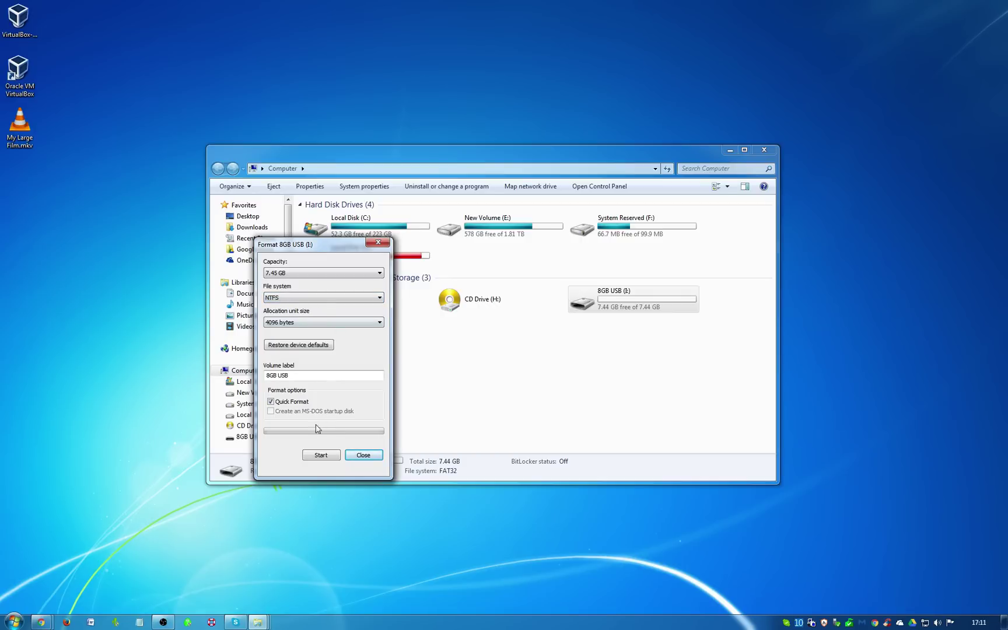
left_click(320, 455)
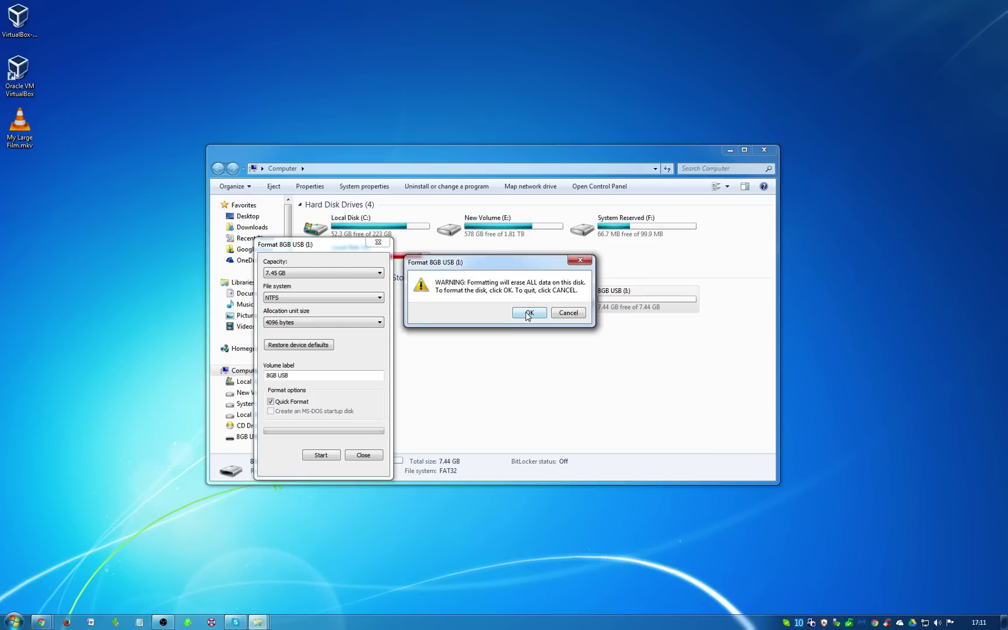
left_click(528, 314)
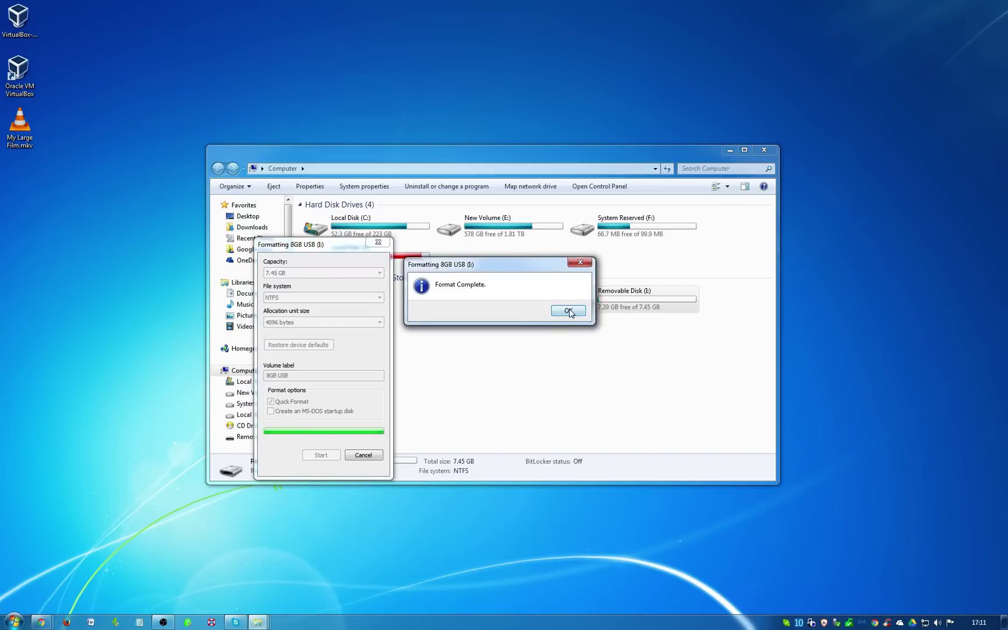
left_click(568, 311)
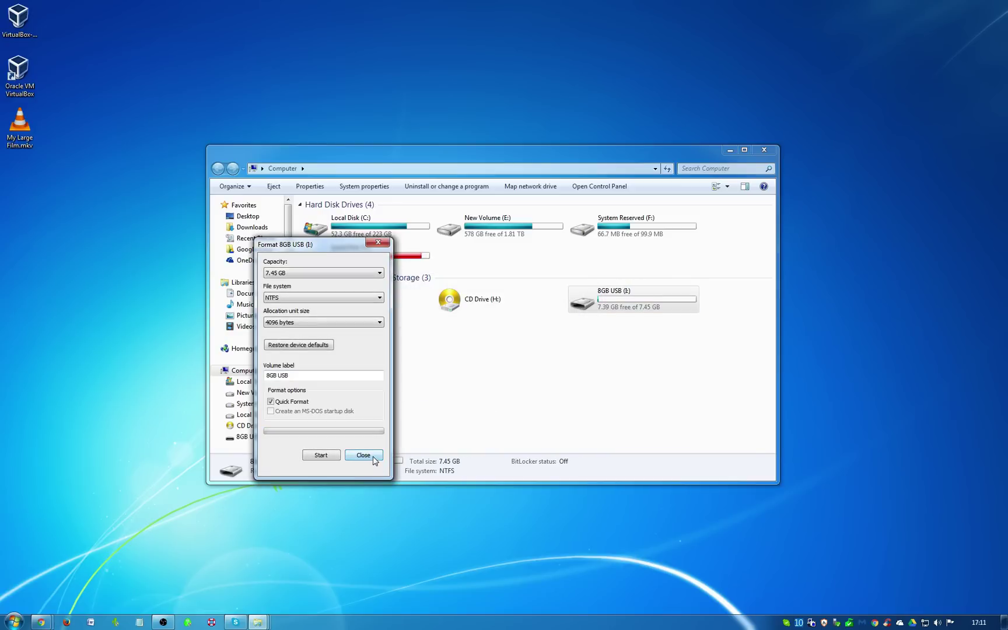
left_click(363, 454)
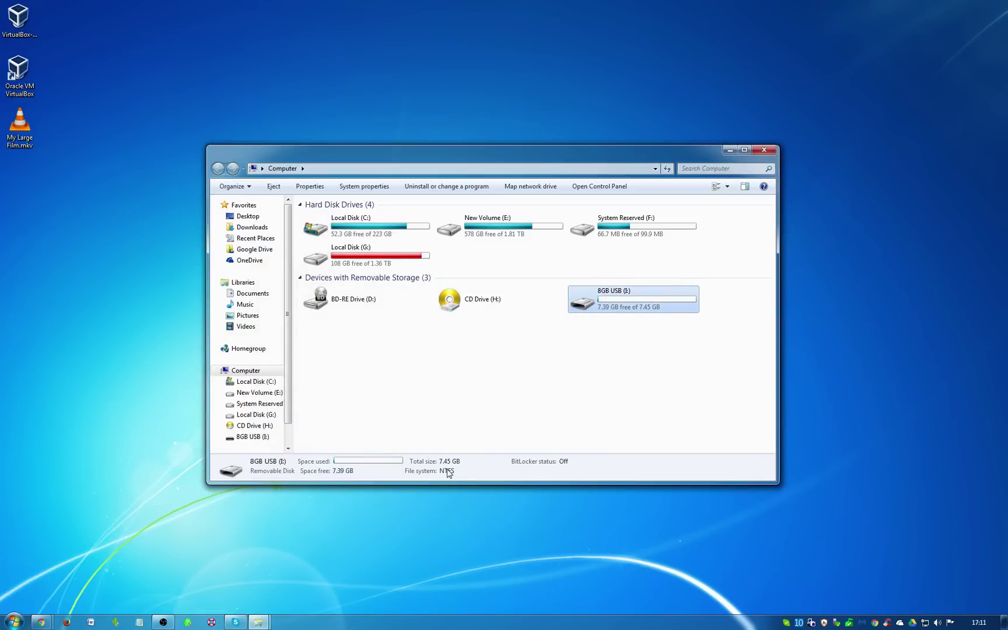
left_click(21, 123)
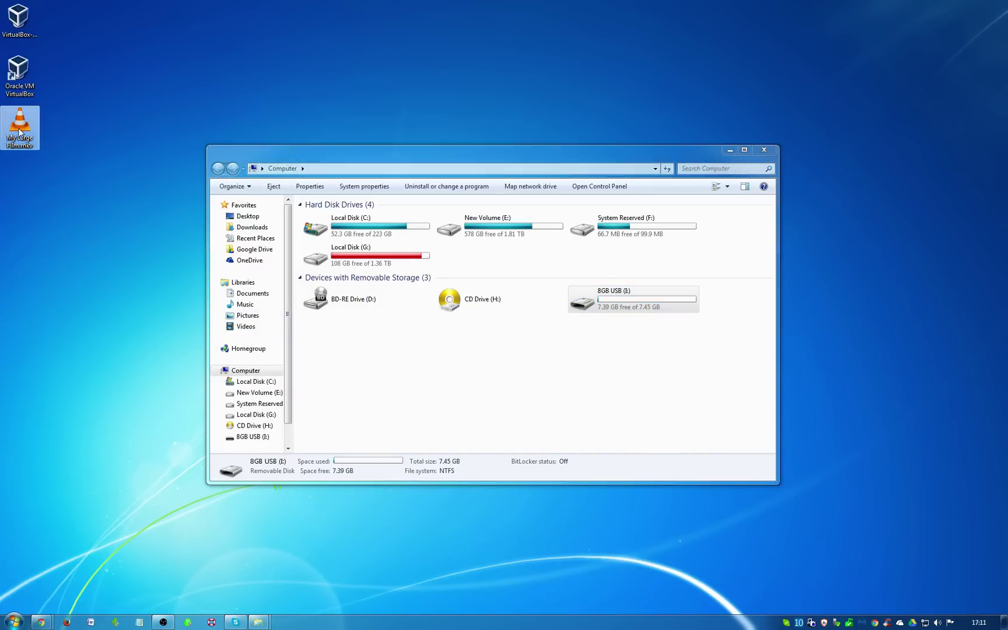
right_click(19, 129)
mouse_move(172, 362)
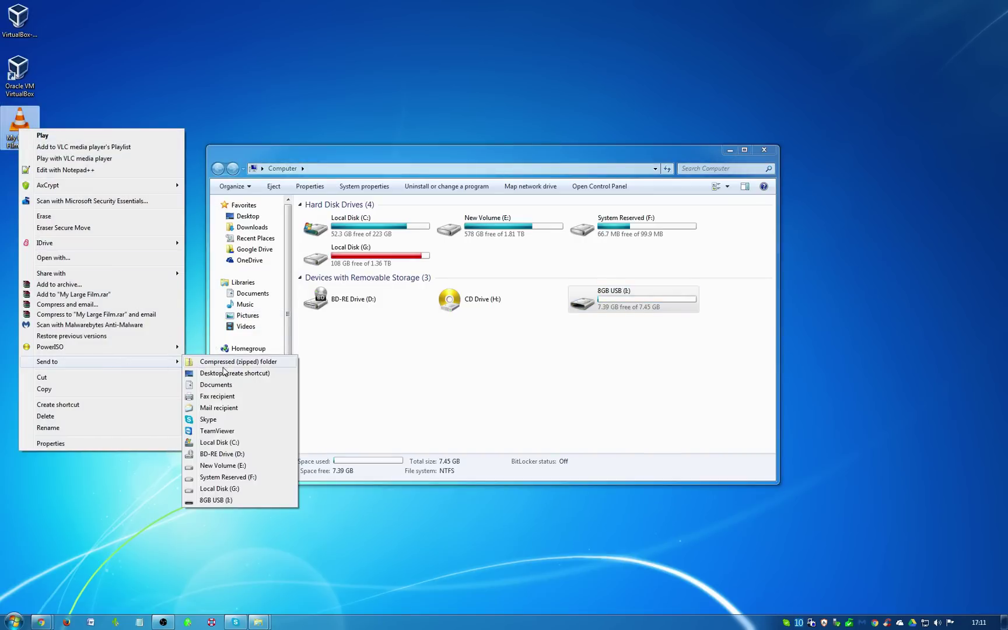
left_click(224, 500)
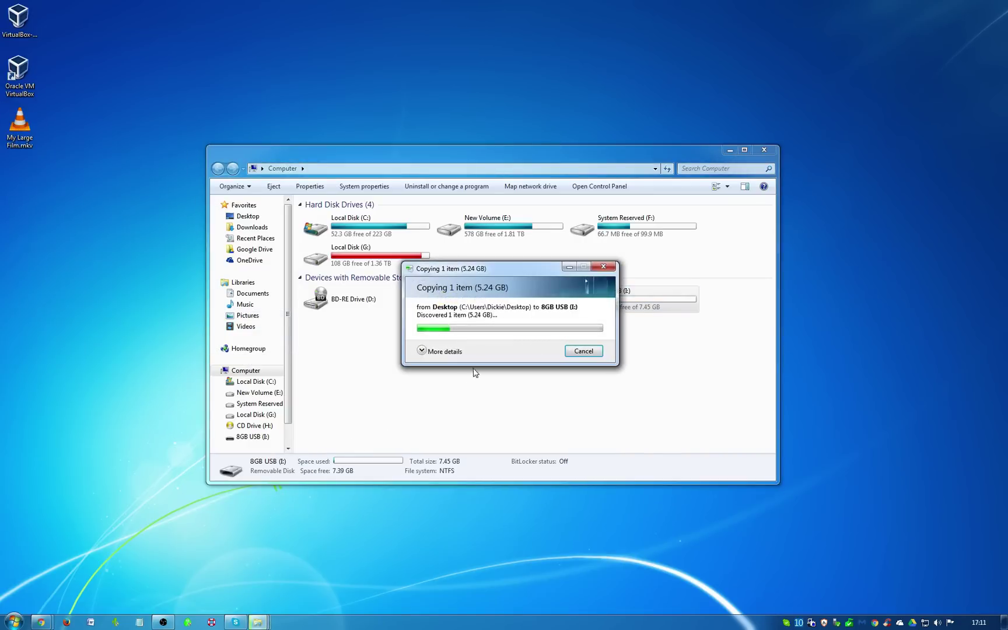
left_click(439, 351)
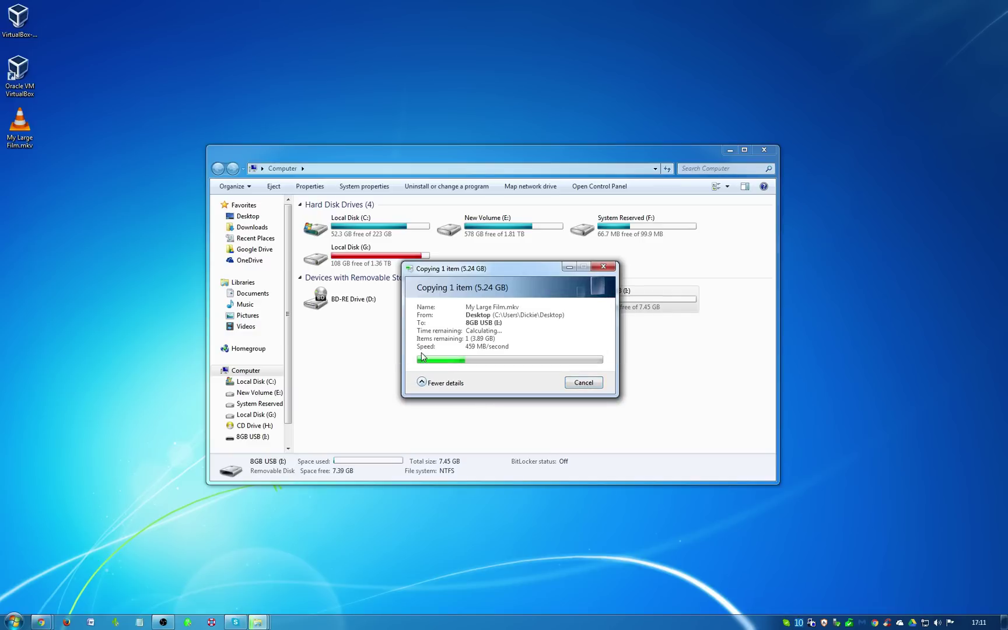
left_click(422, 382)
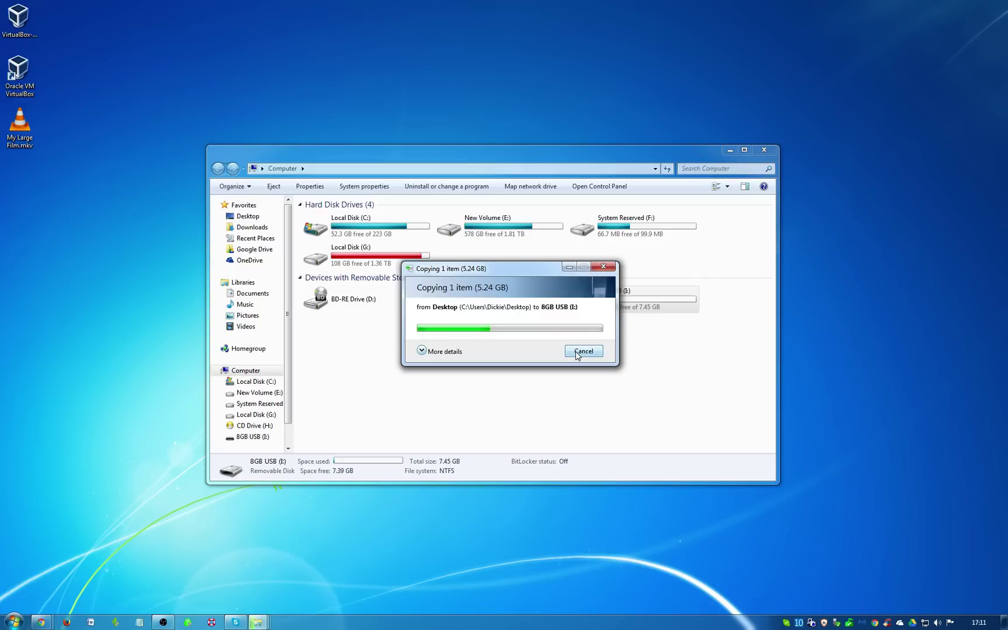
left_click(576, 353)
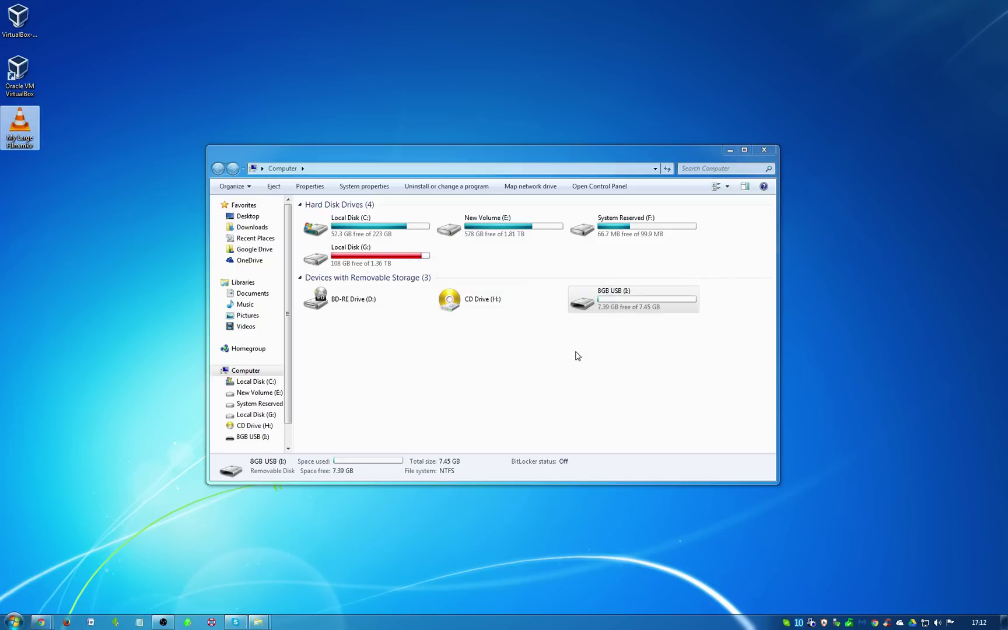
left_click(604, 310)
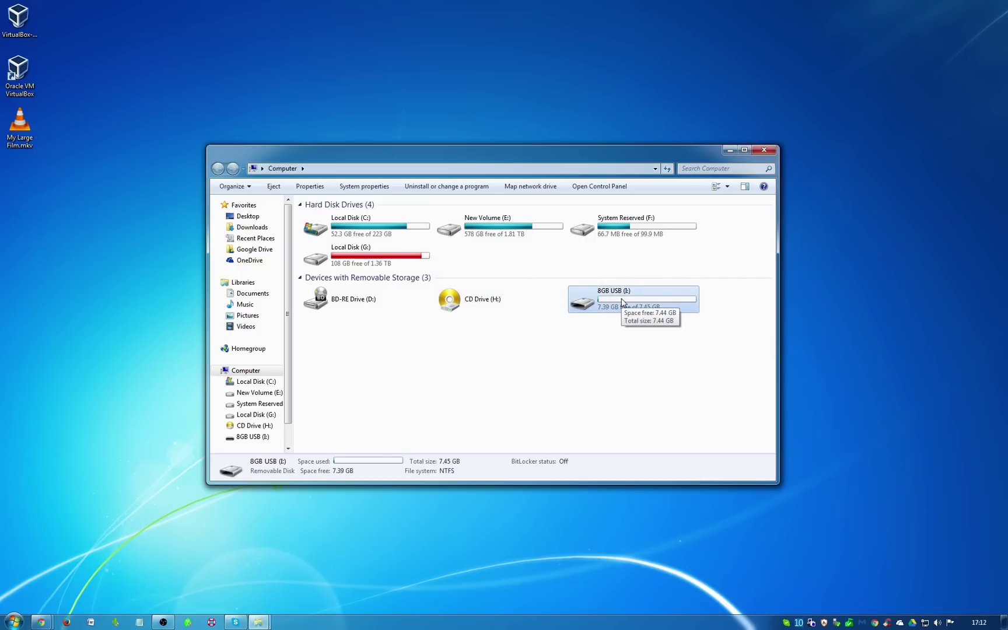
right_click(622, 303)
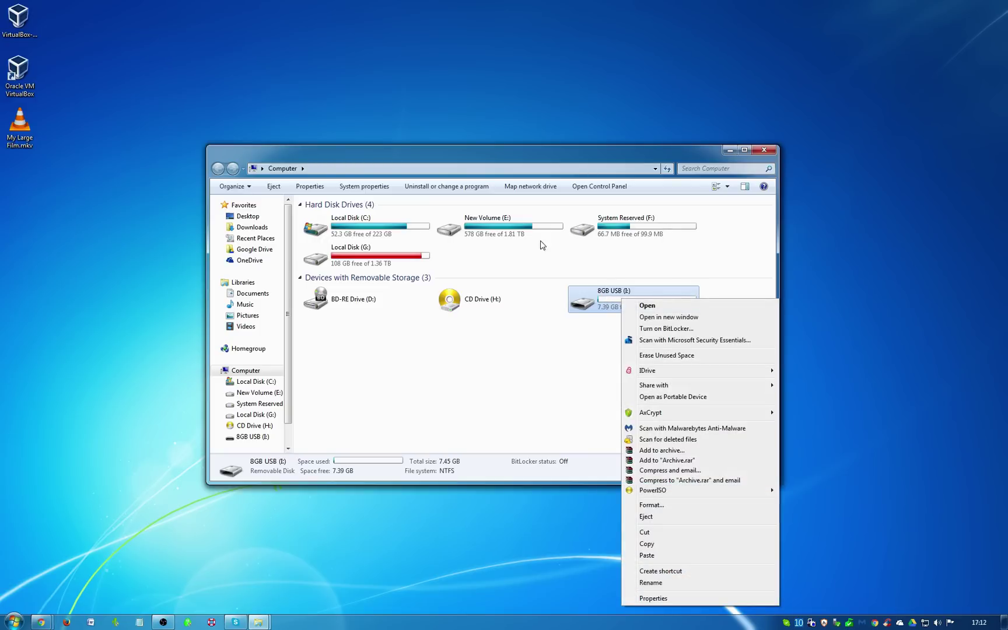
left_click(509, 231)
left_click(509, 230)
key("Left")
key("Right")
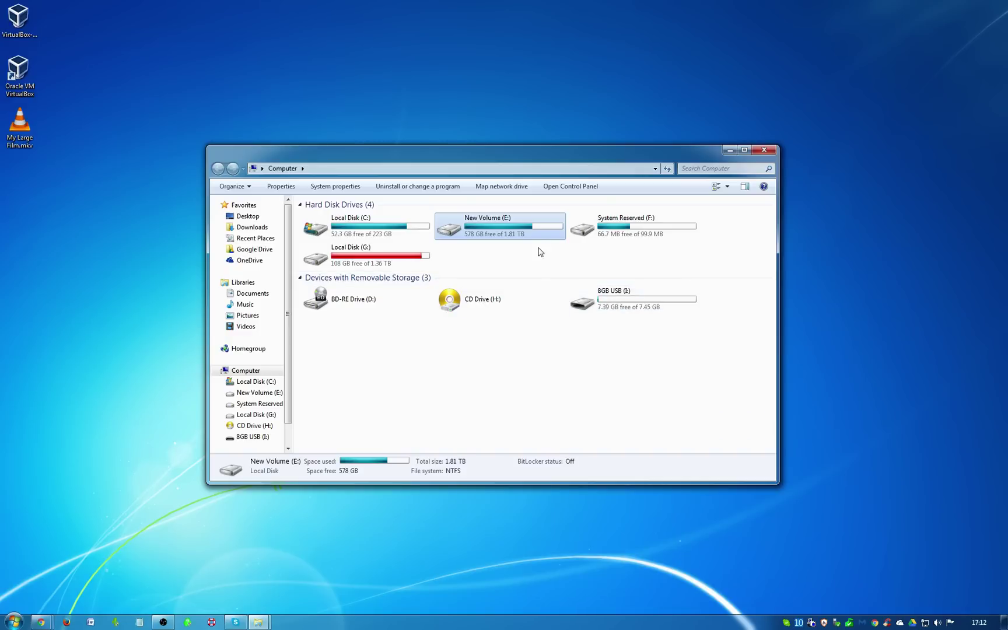
left_click(623, 303)
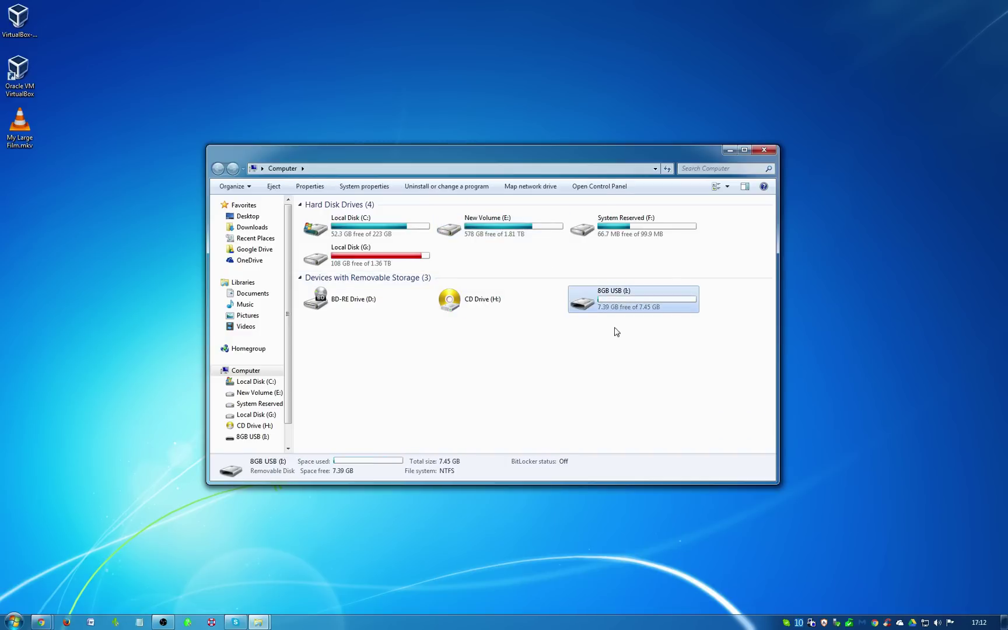
- Format 8GB USB (I:) as exFAT, then move My Large Film.mkv nearer the Explorer window
right_click(633, 299)
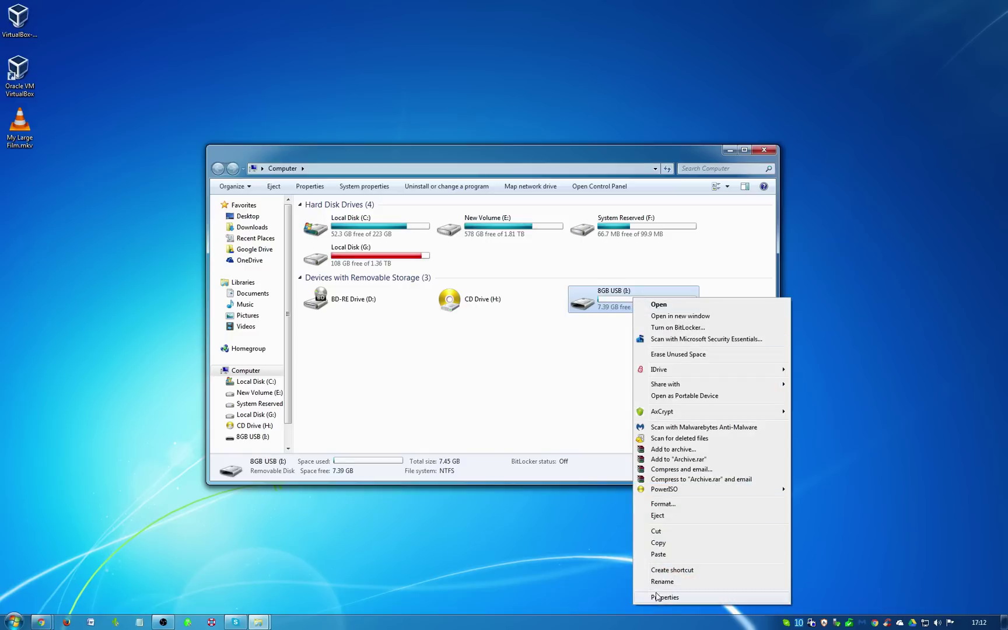
left_click(666, 504)
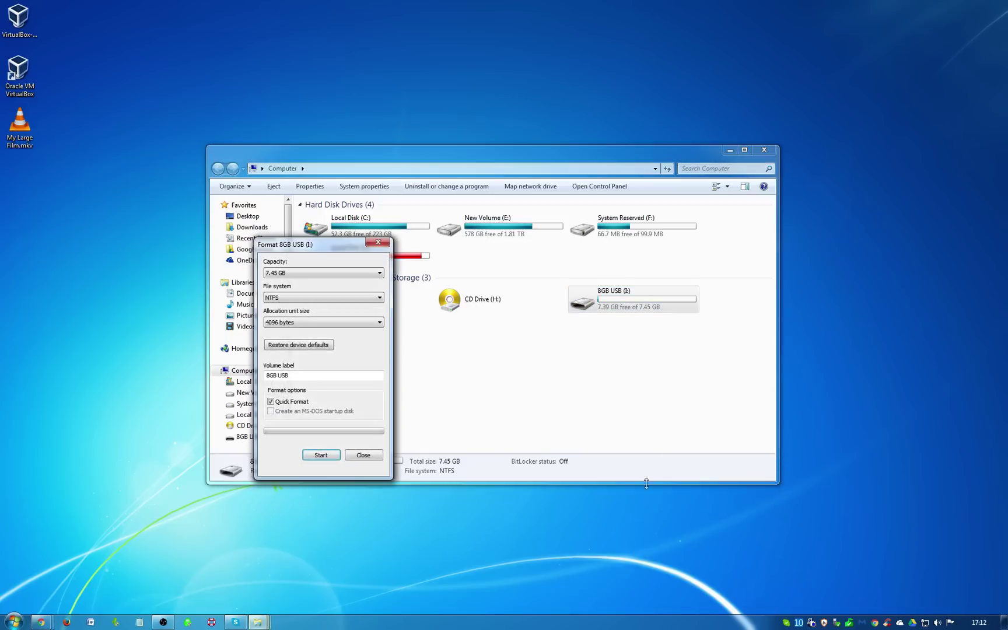
left_click(324, 298)
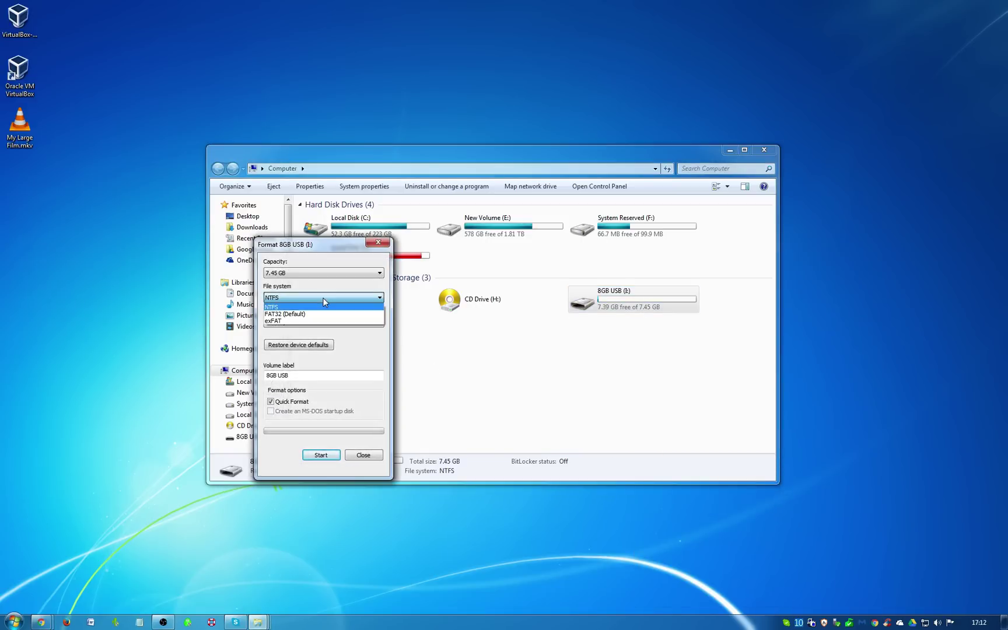
left_click(287, 322)
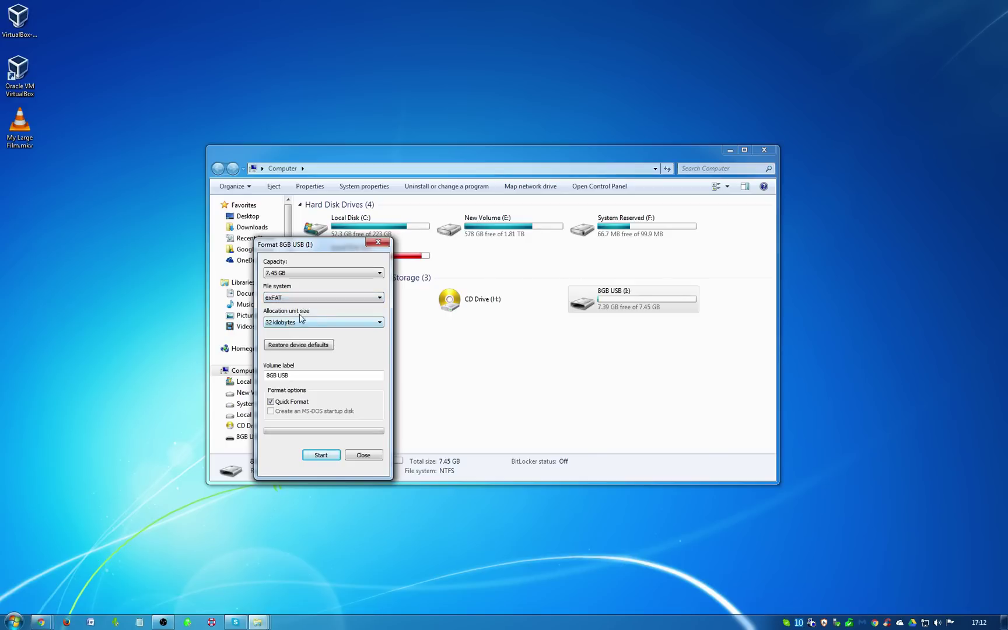
left_click(328, 453)
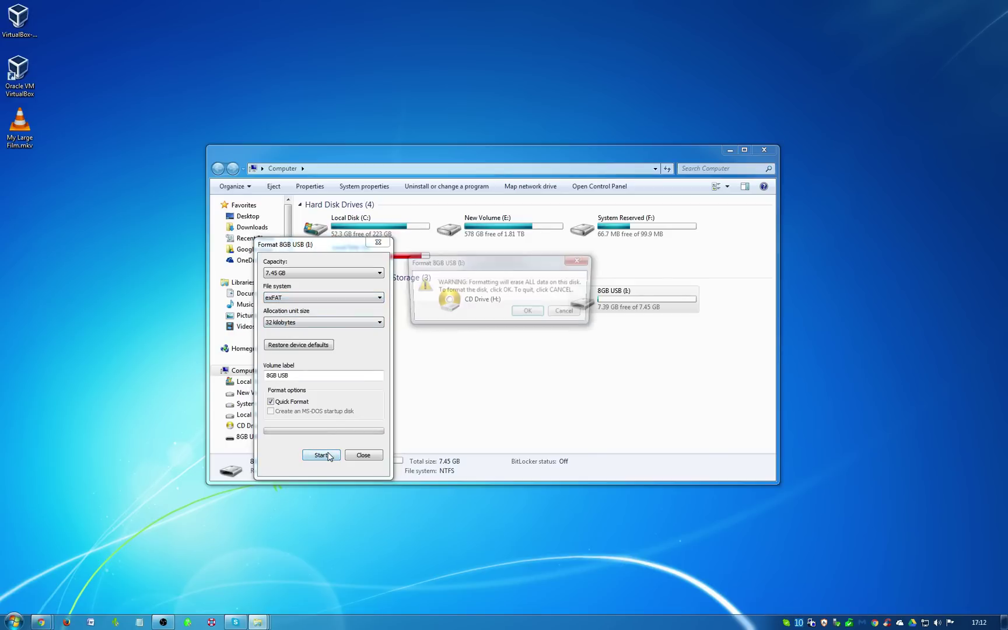
left_click(530, 311)
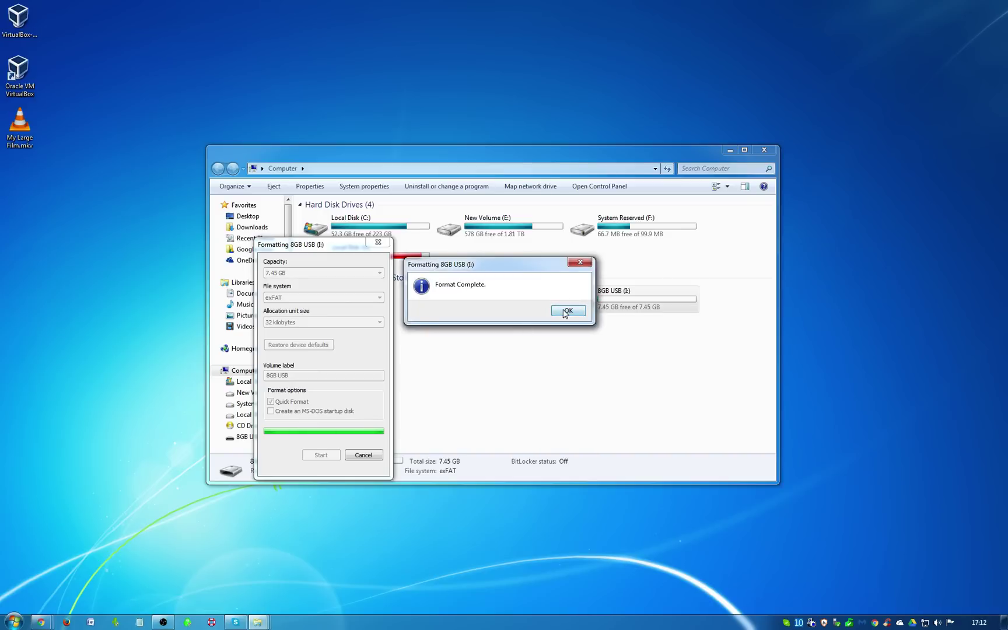
left_click(565, 311)
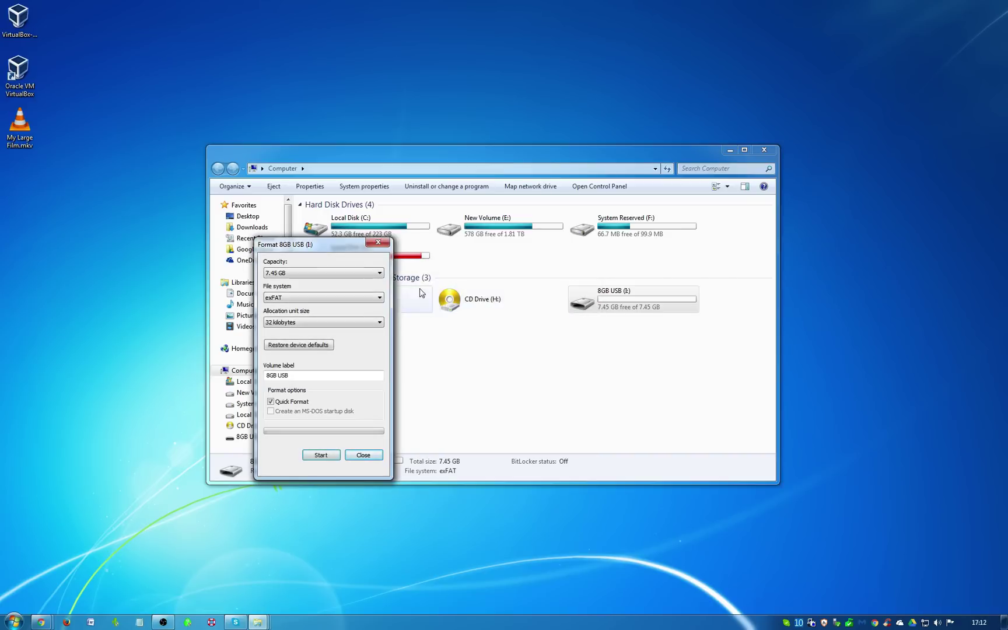
left_click(364, 455)
left_click_drag(17, 126, 141, 279)
- Open the empty 8GB USB (I:) drive and drag My Large Film.mkv into it
right_click(142, 280)
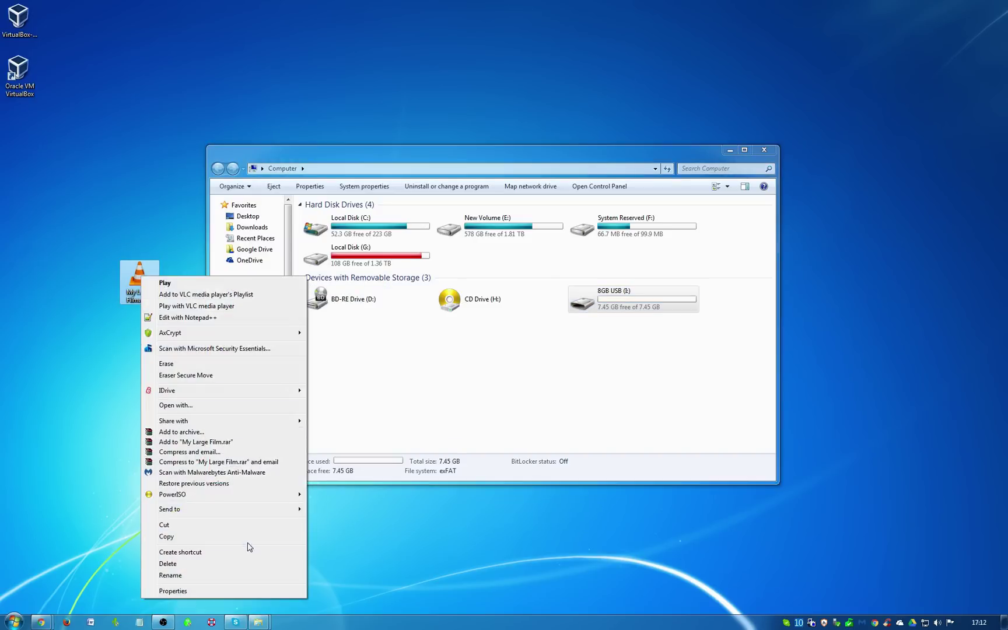
mouse_move(280, 510)
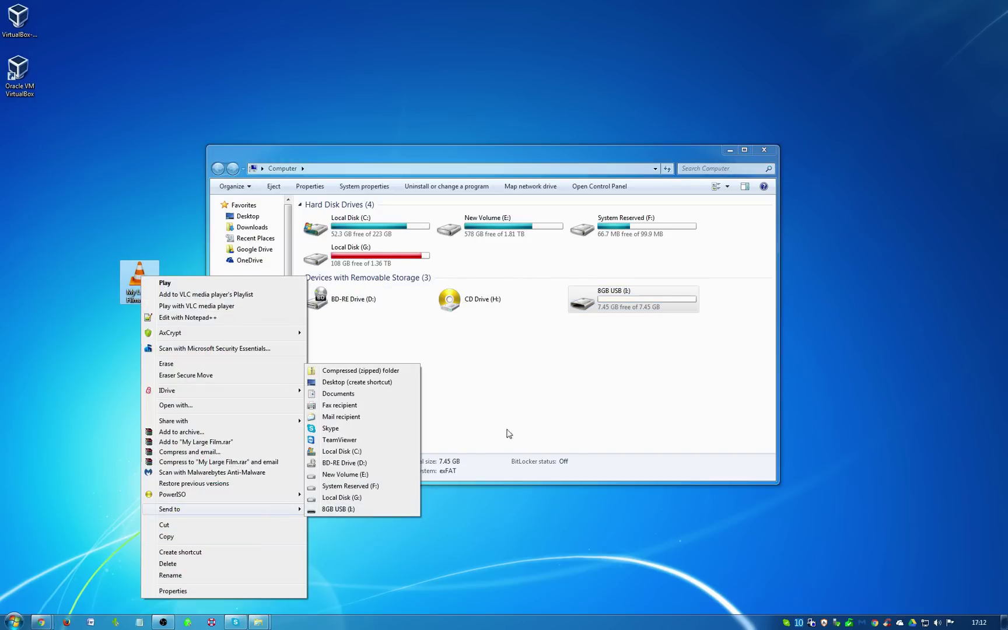
left_click(628, 304)
double_click(628, 303)
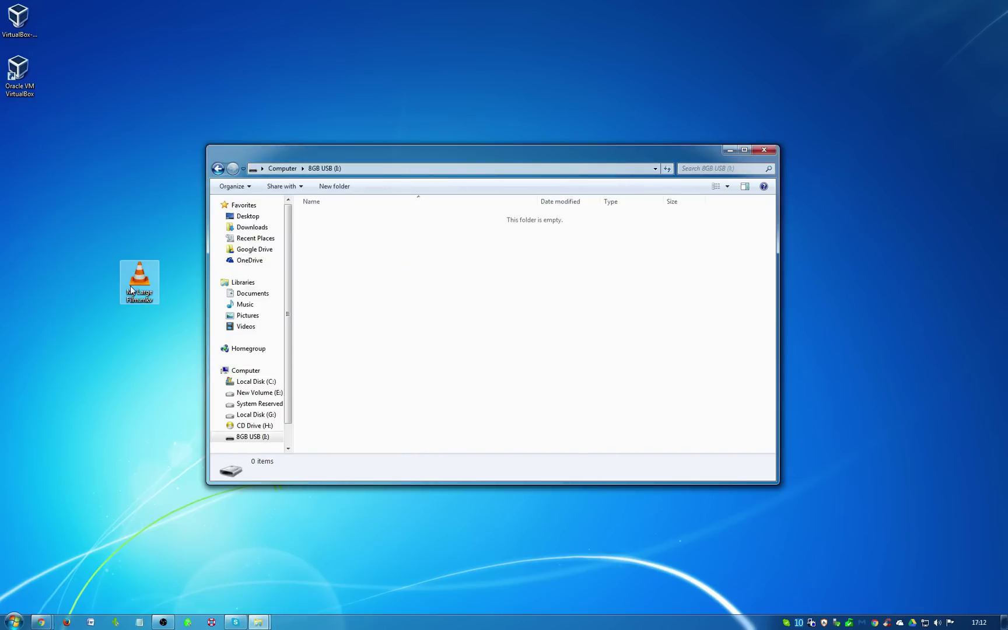
left_click_drag(130, 287, 365, 293)
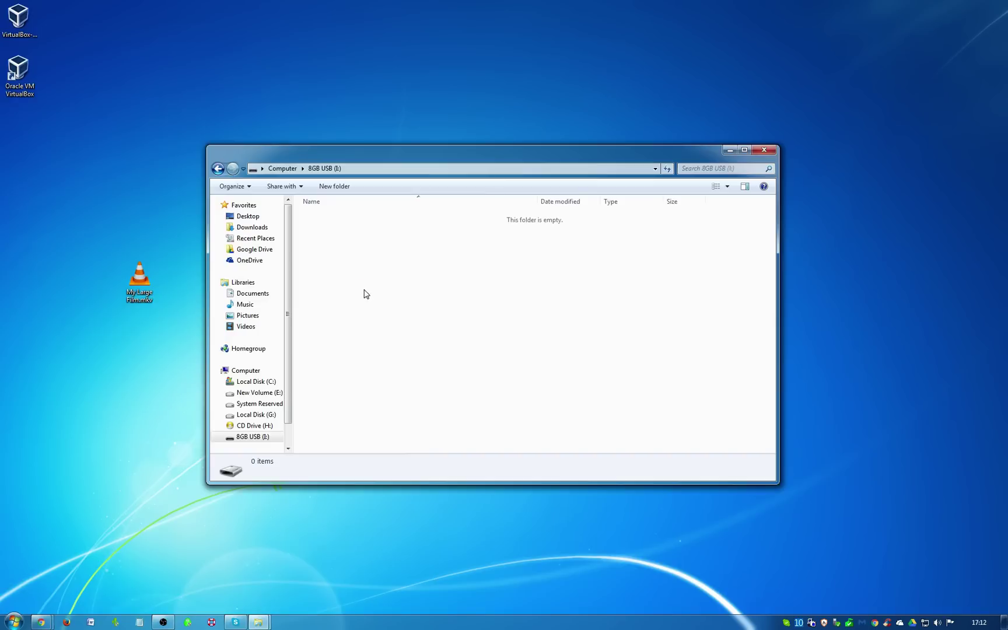